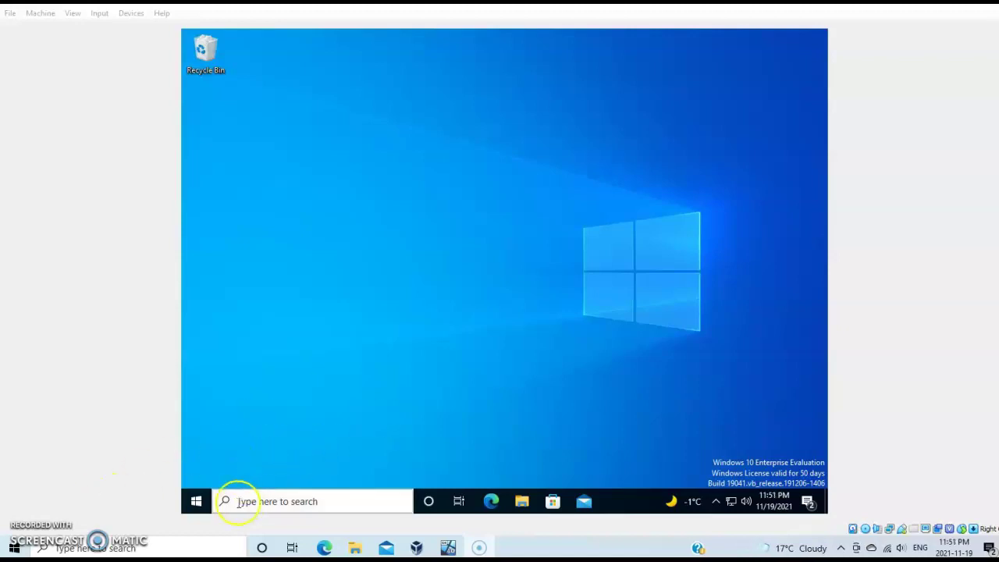
Step: Search 'firewall' from the taskbar and launch Windows Defender Firewall with Advanced Security
click(239, 501)
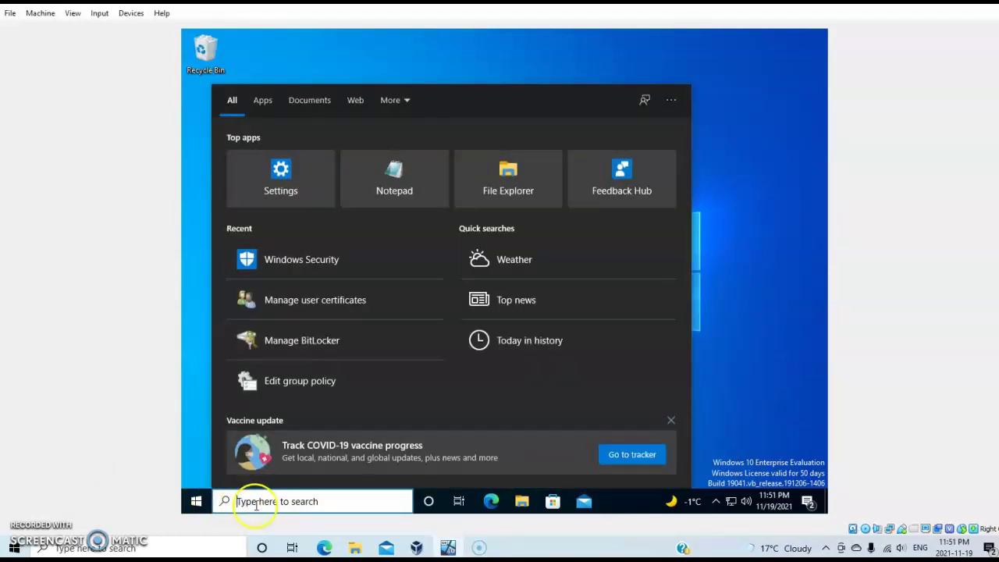
text(f)
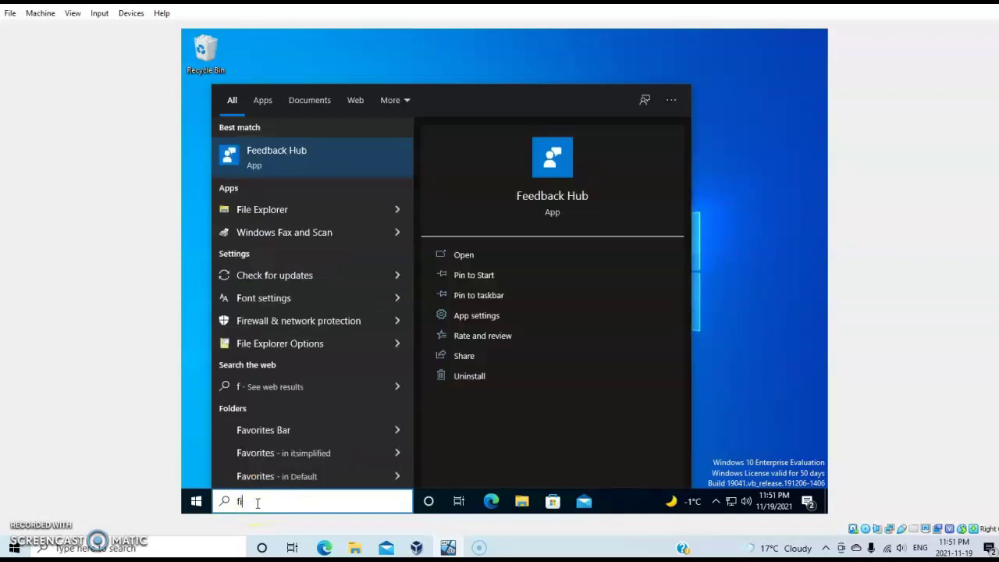
text(irewall)
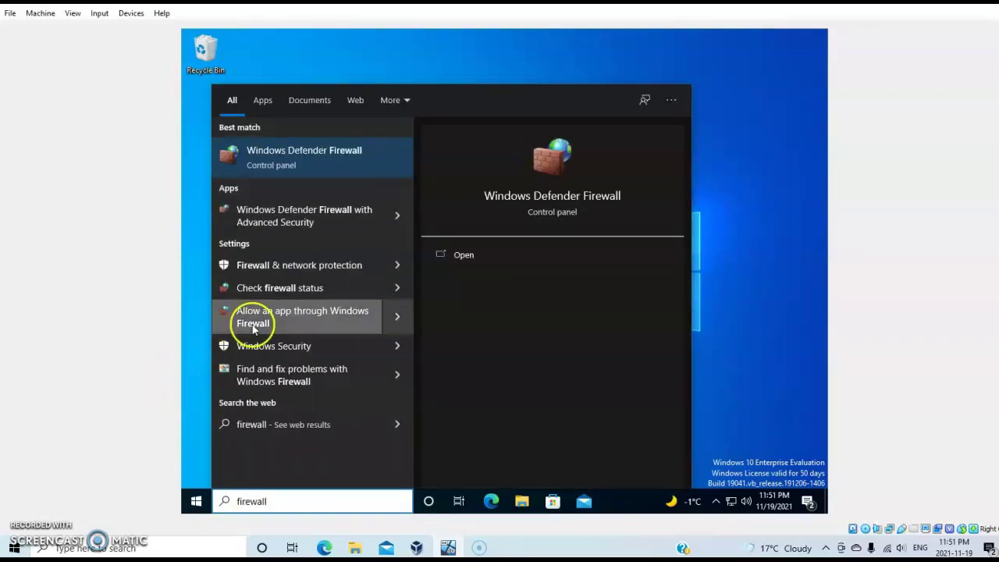
click(293, 218)
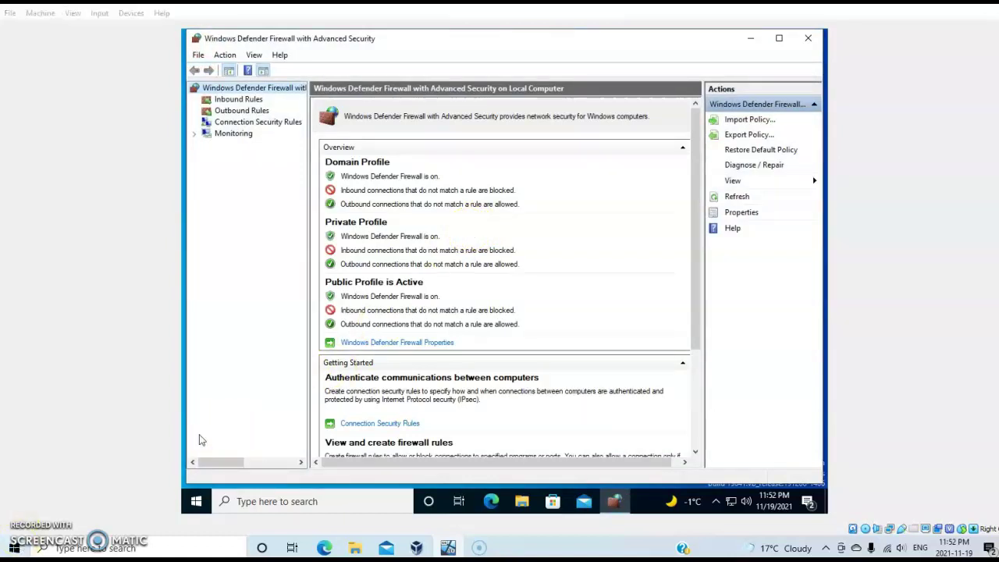
Step: Show the empty Connection Security Rules list and bring up its context menu
right_click(244, 127)
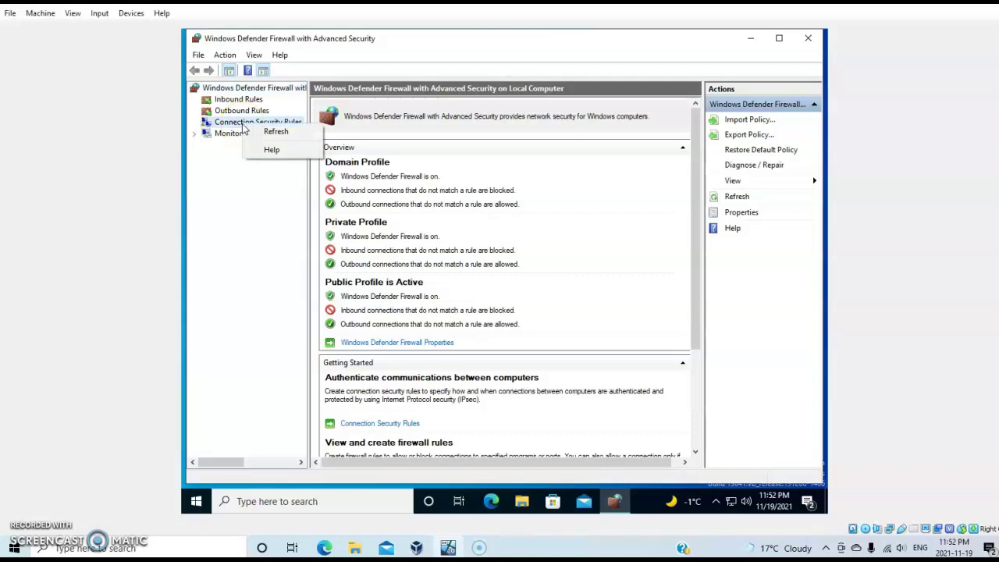
click(231, 204)
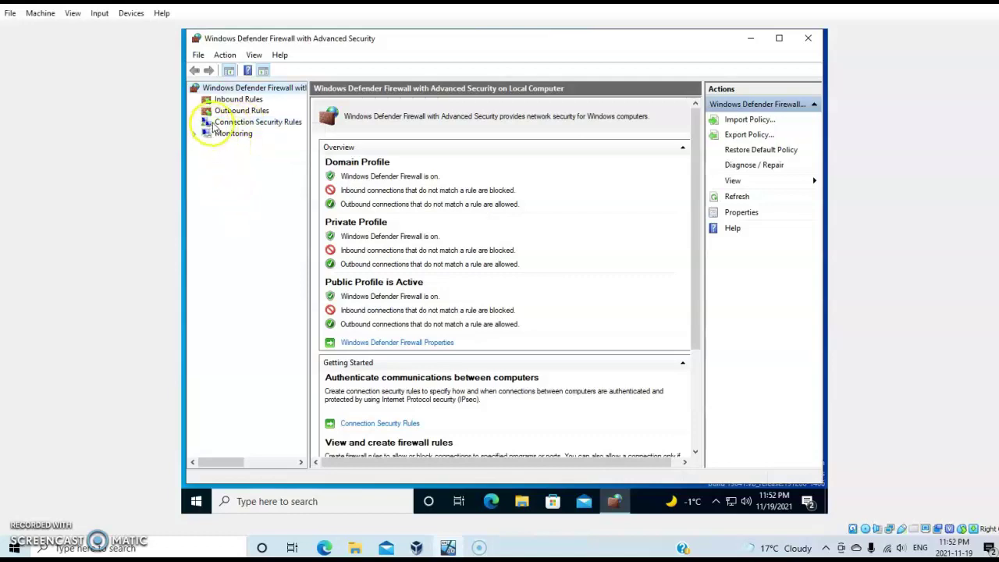
right_click(213, 124)
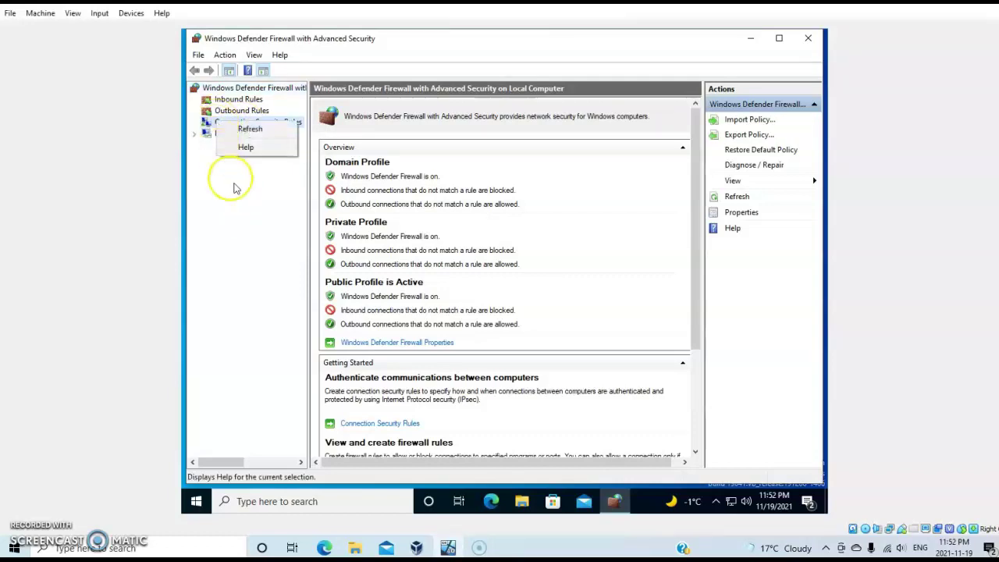
click(239, 196)
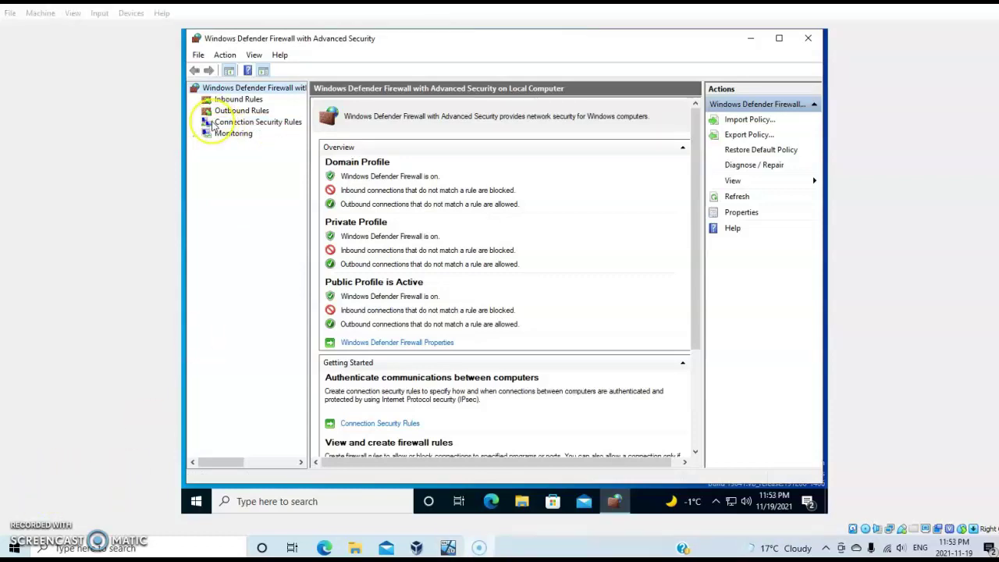
click(215, 124)
right_click(212, 125)
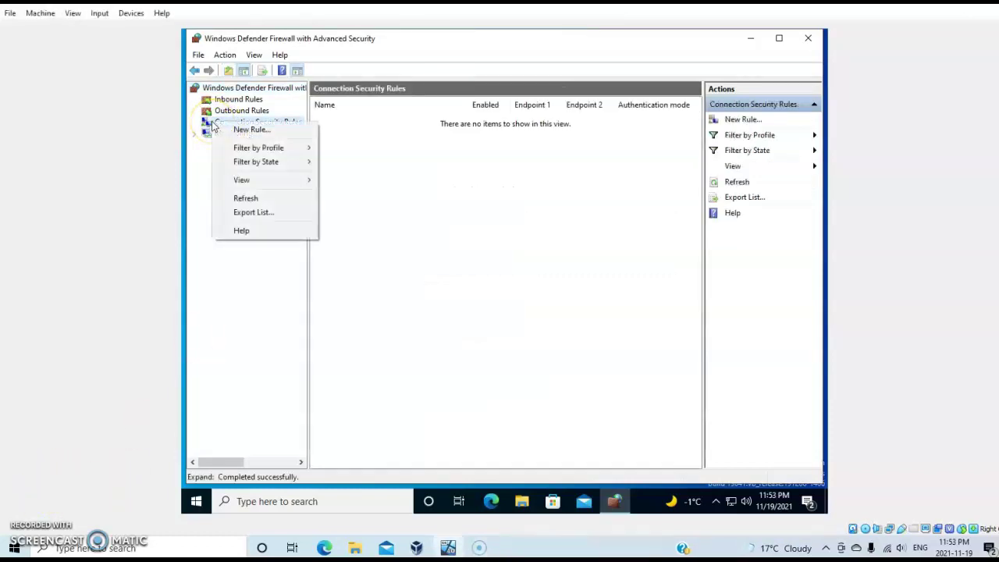
Step: Start a new connection security rule with Tunnel type and Custom configuration
click(246, 131)
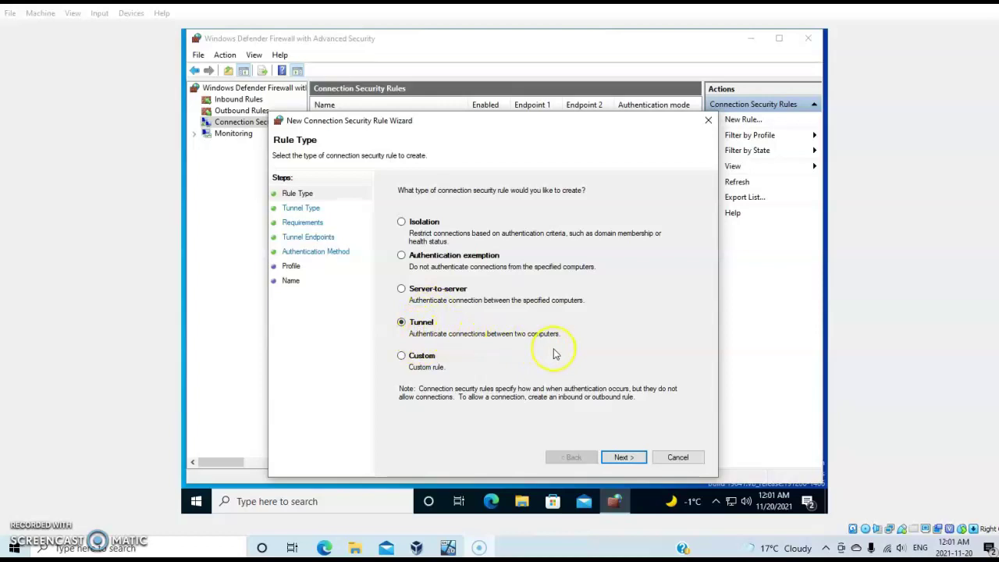
click(622, 457)
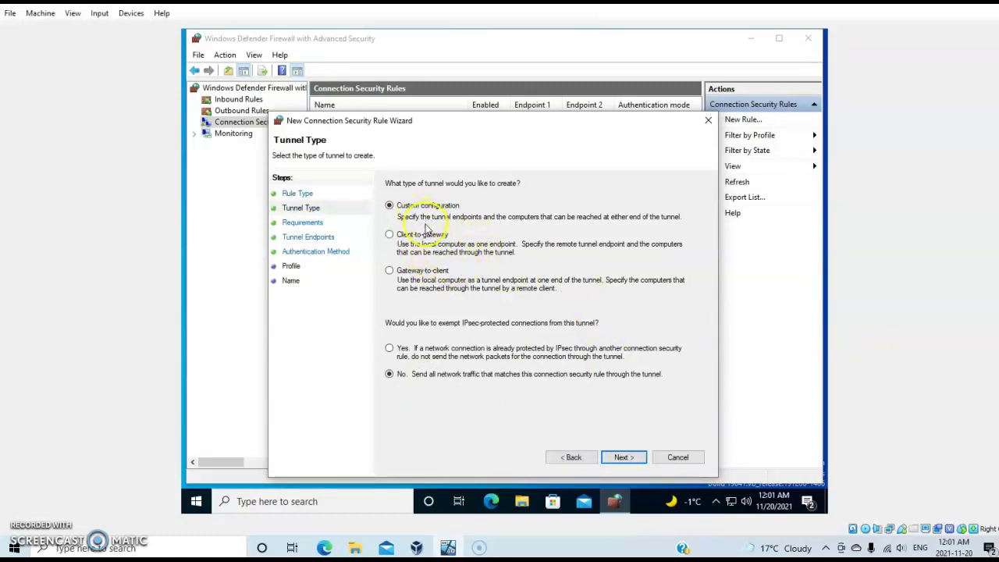
click(626, 459)
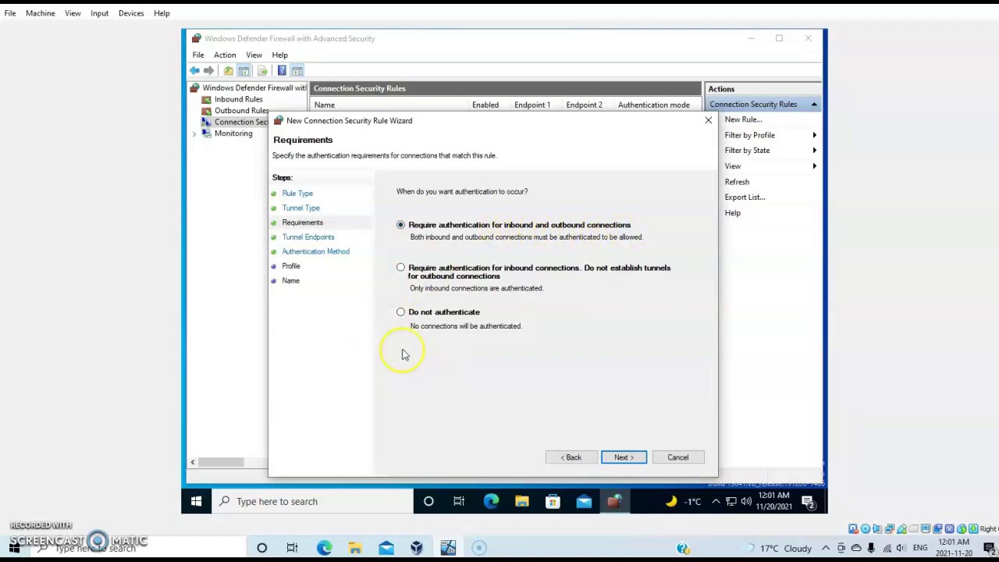
Step: Advance to Tunnel Endpoints and try the local and remote IPv4 address fields, leaving them blank
click(625, 459)
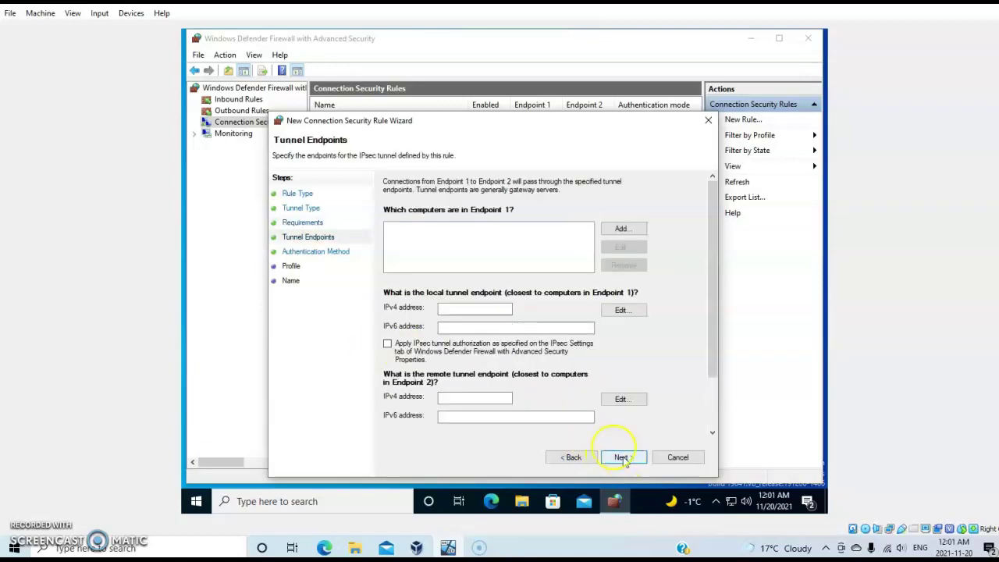
click(469, 308)
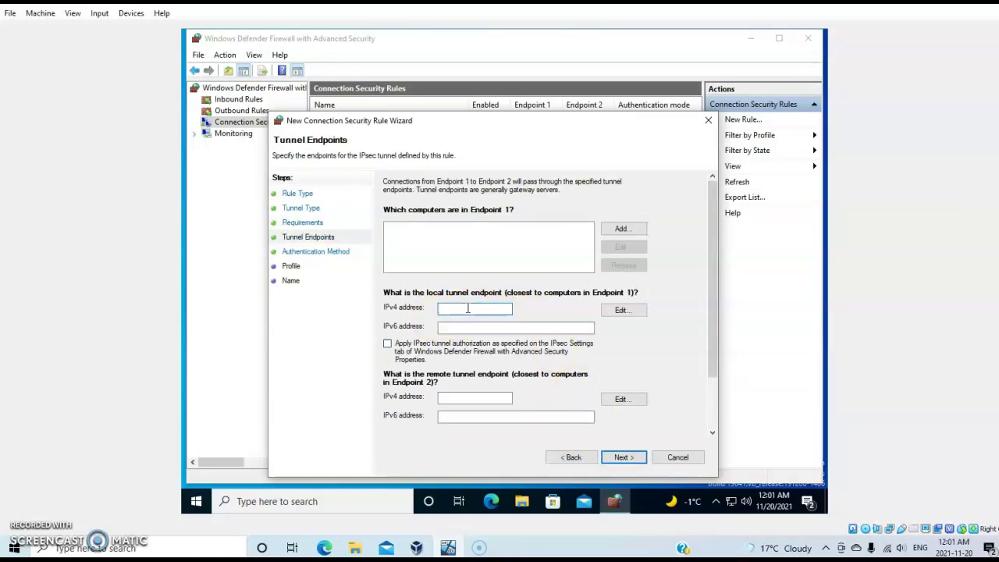
click(364, 312)
click(456, 308)
click(492, 307)
click(448, 400)
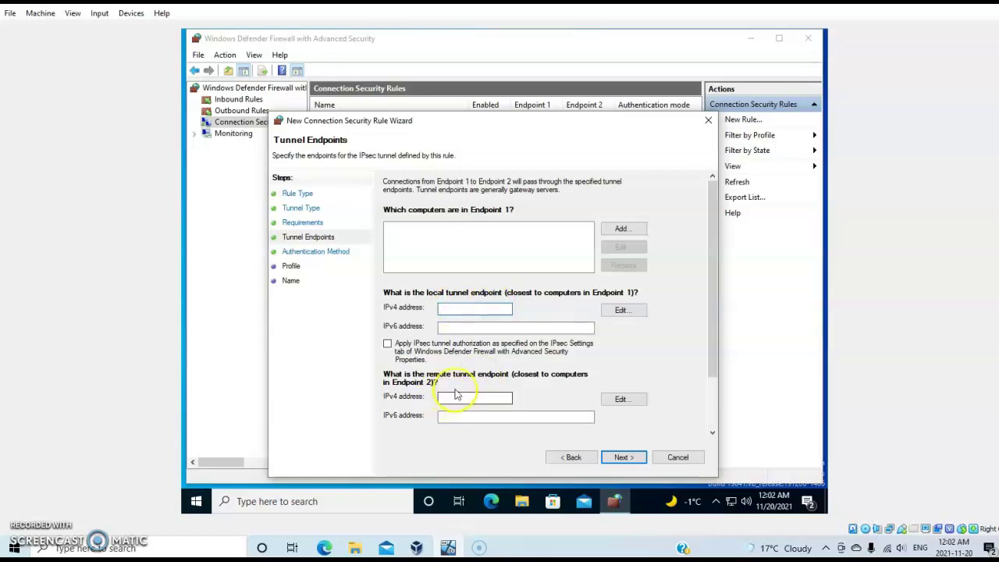
click(458, 392)
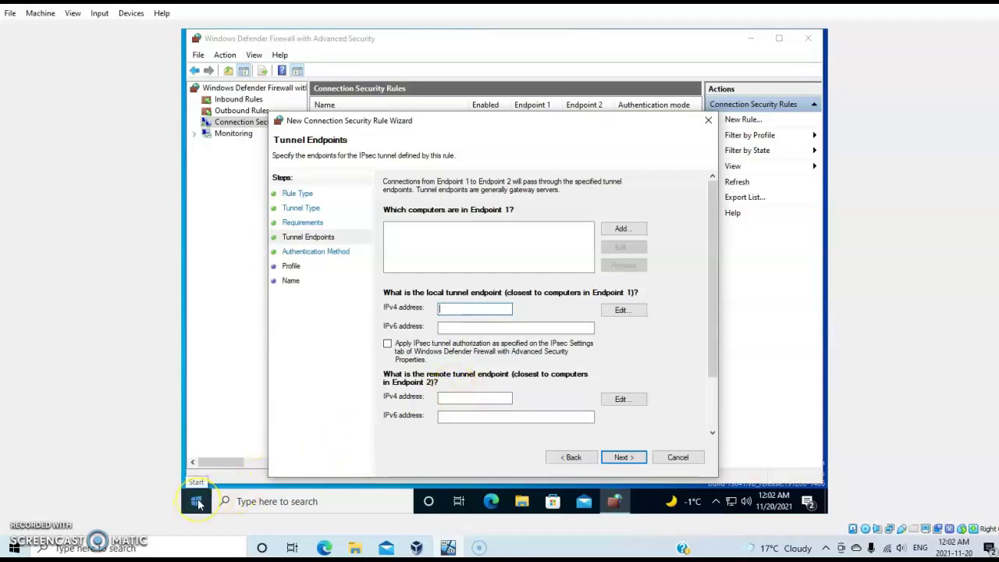
Step: Type 'cm' into Windows search, then dismiss it and refocus the wizard's local IPv4 field
click(240, 501)
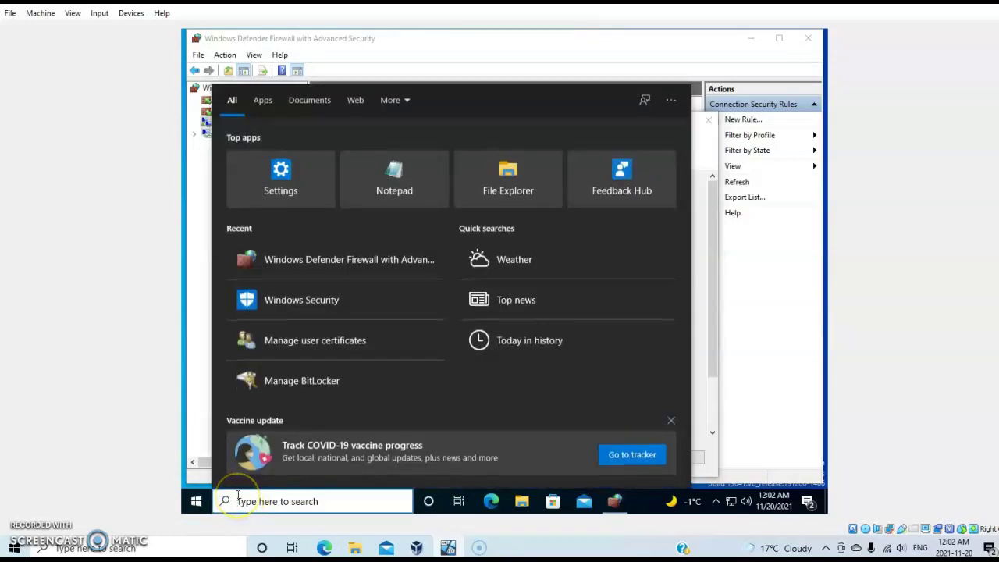
text(cm)
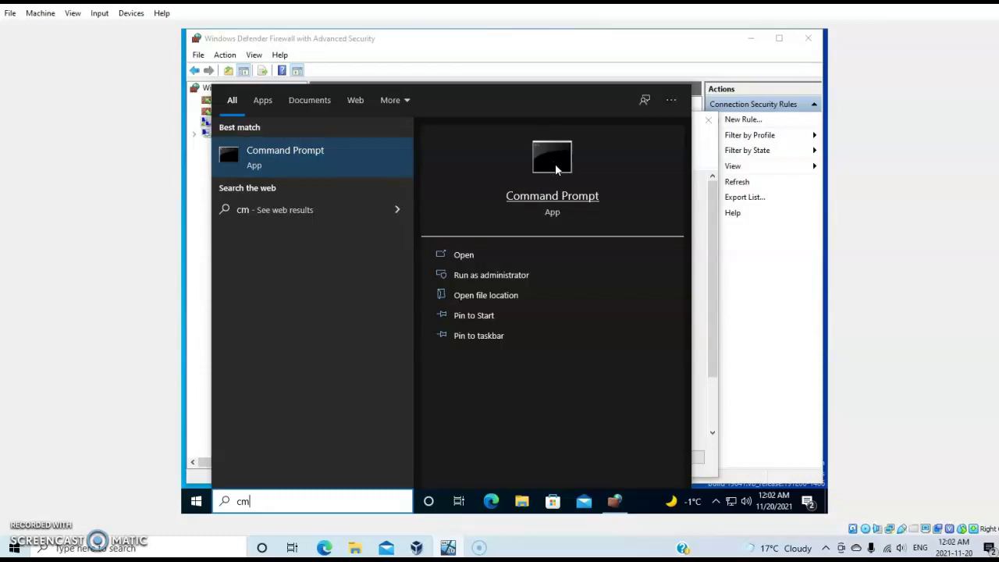
click(716, 286)
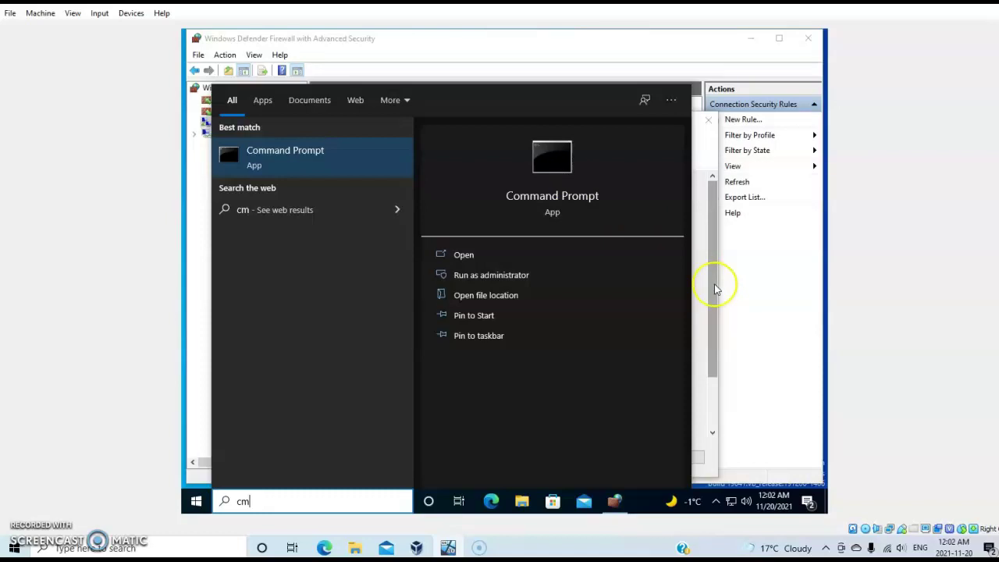
click(464, 309)
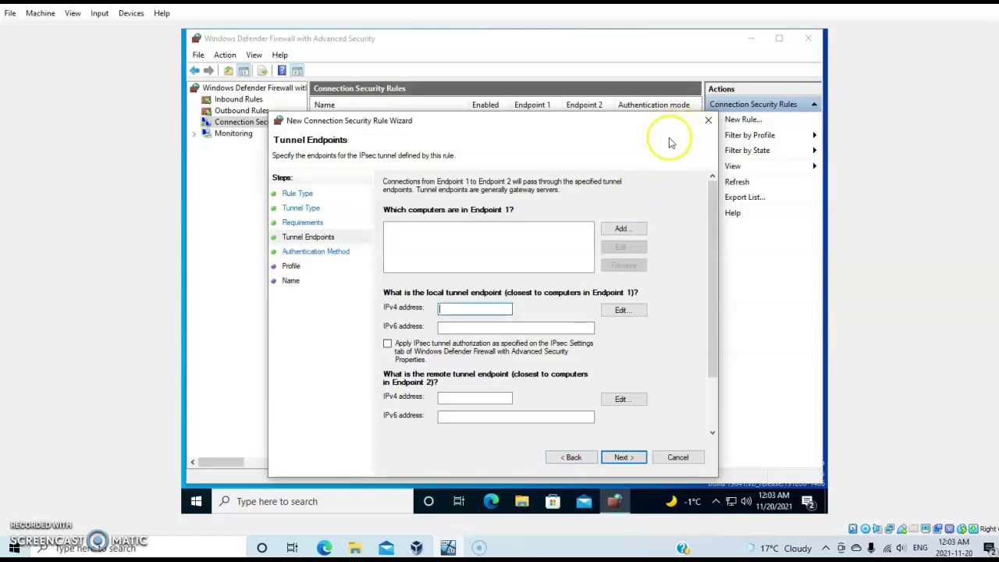
Step: Step back three pages from Tunnel Endpoints to the Rule Type page
click(570, 459)
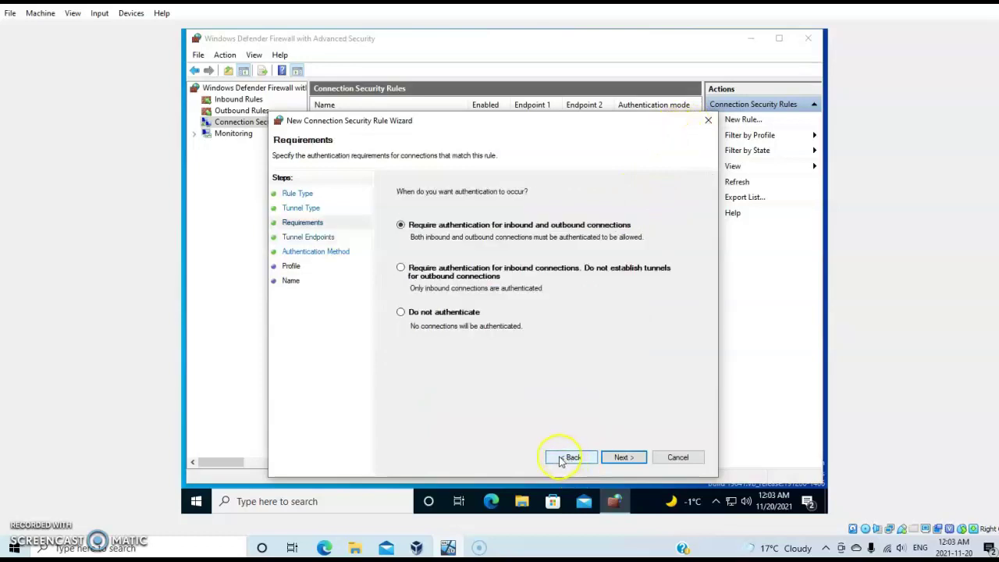
click(565, 462)
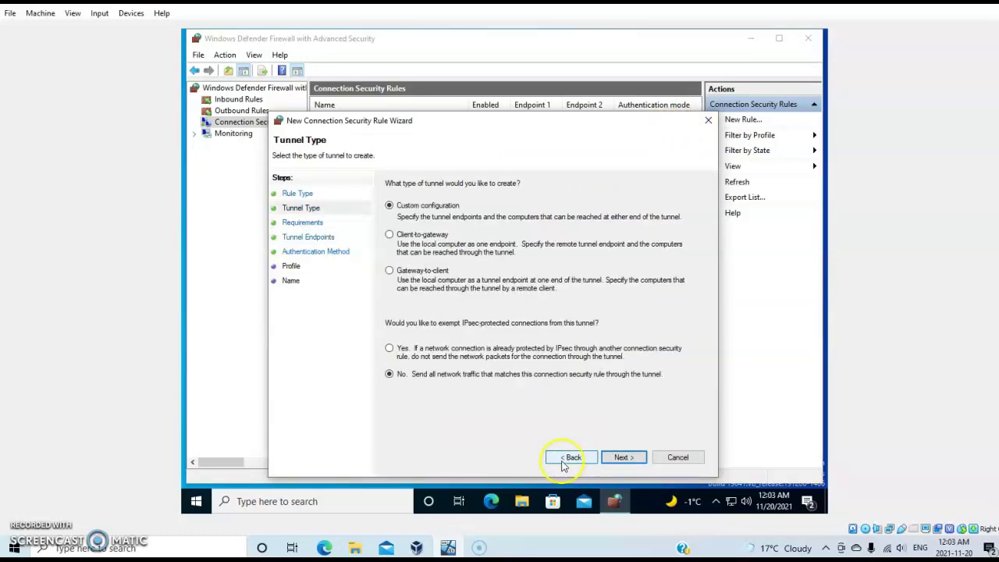
click(570, 462)
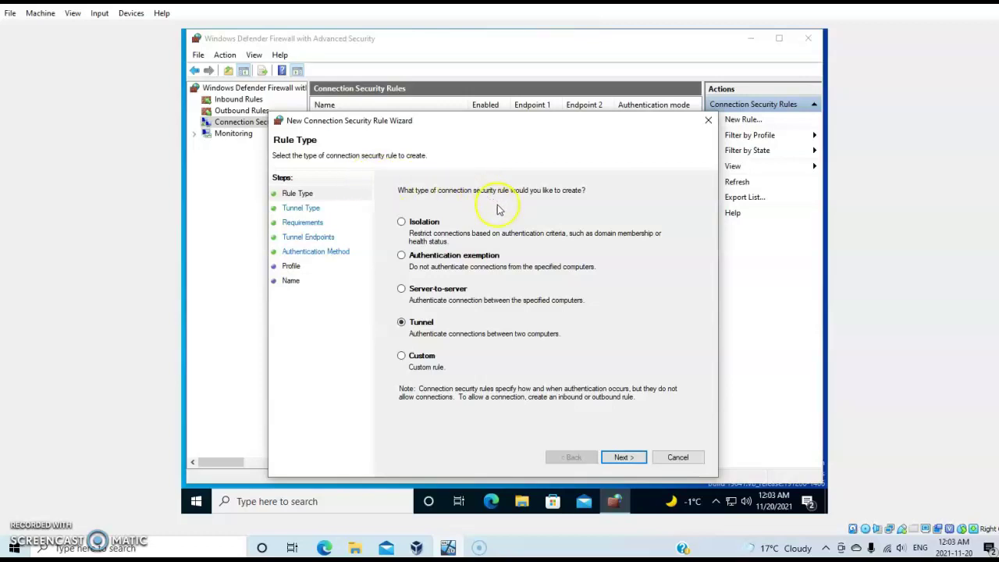
Step: Choose Custom rule type, keep Any IP address for both endpoints, and select Do not authenticate
click(402, 357)
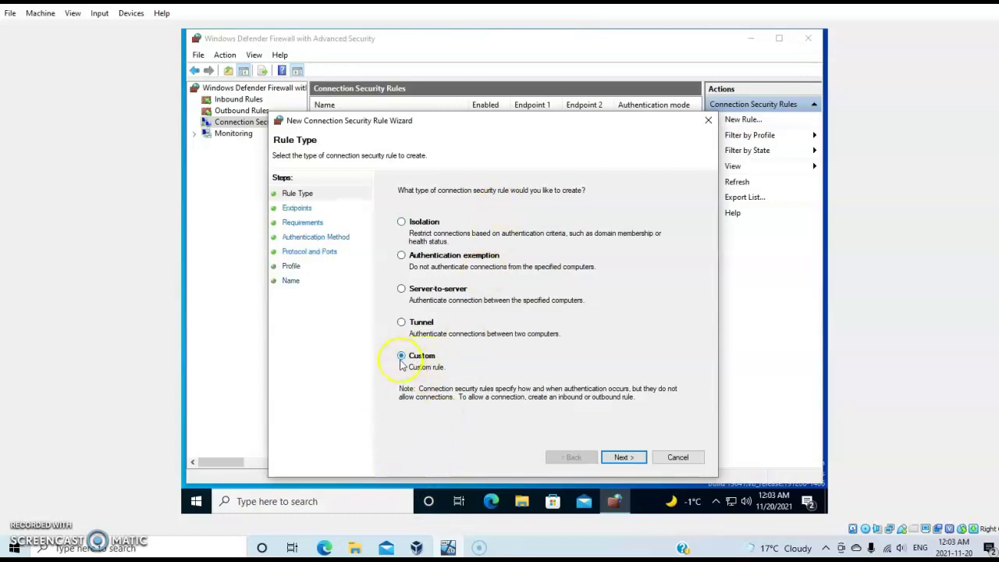
click(621, 459)
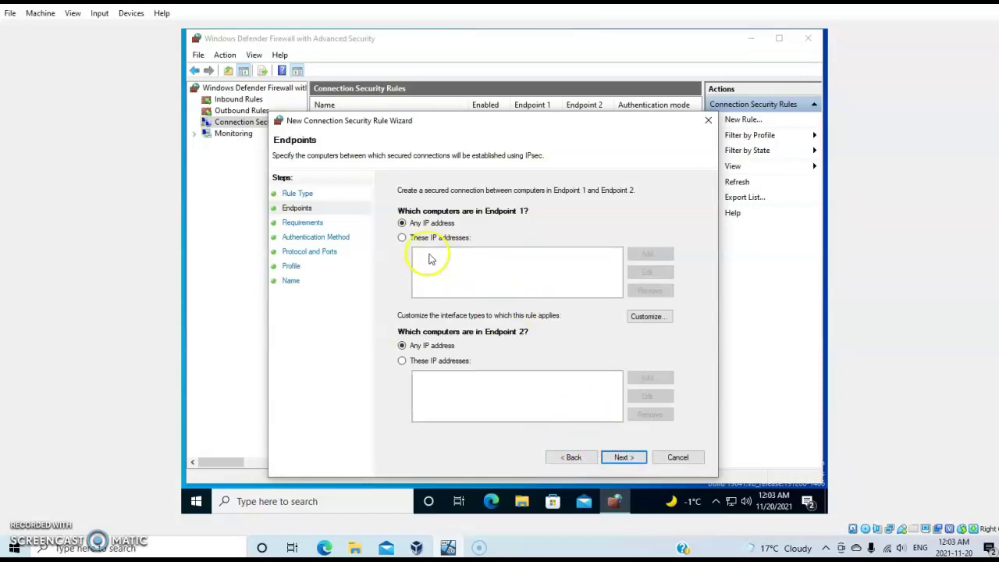
click(402, 239)
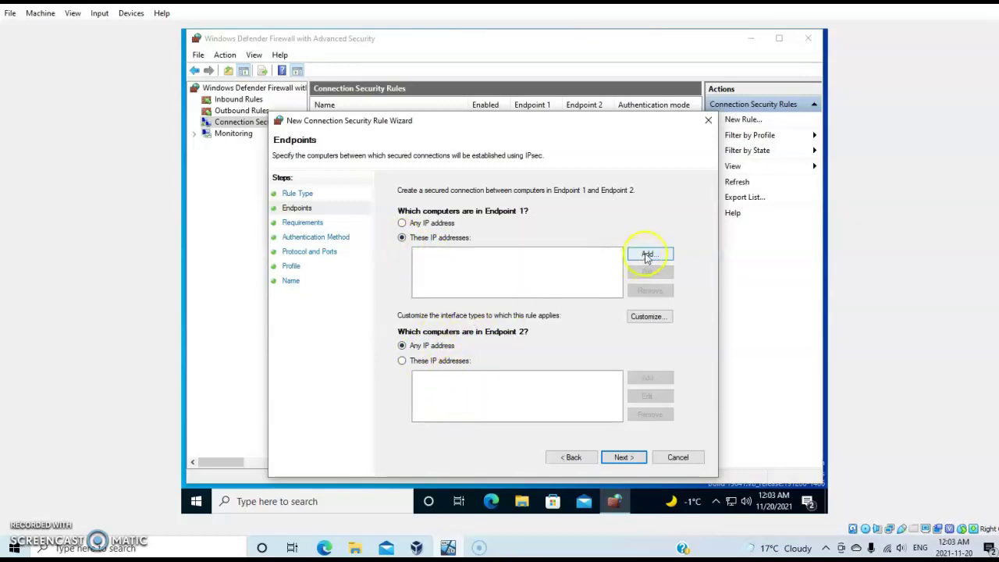
click(402, 223)
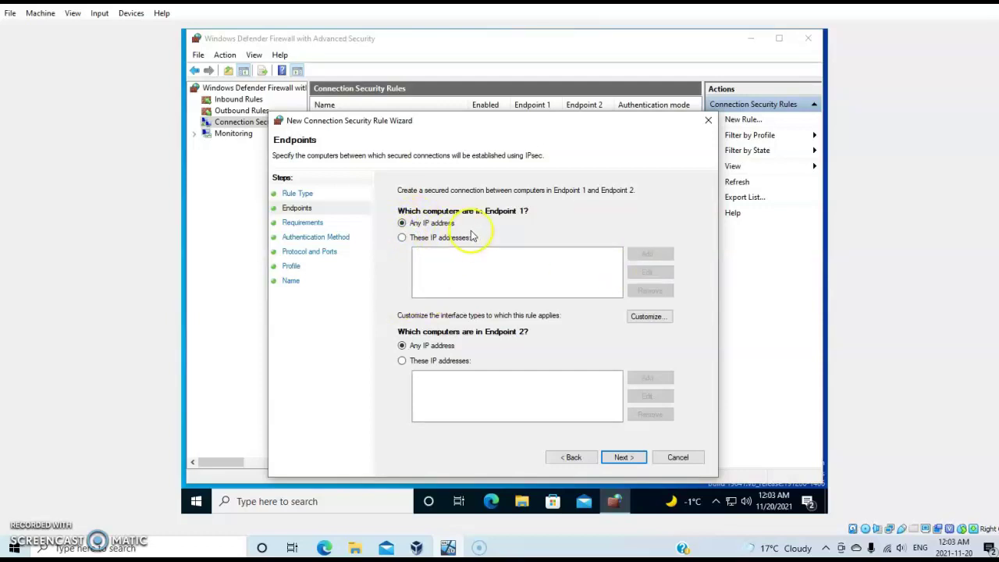
click(622, 459)
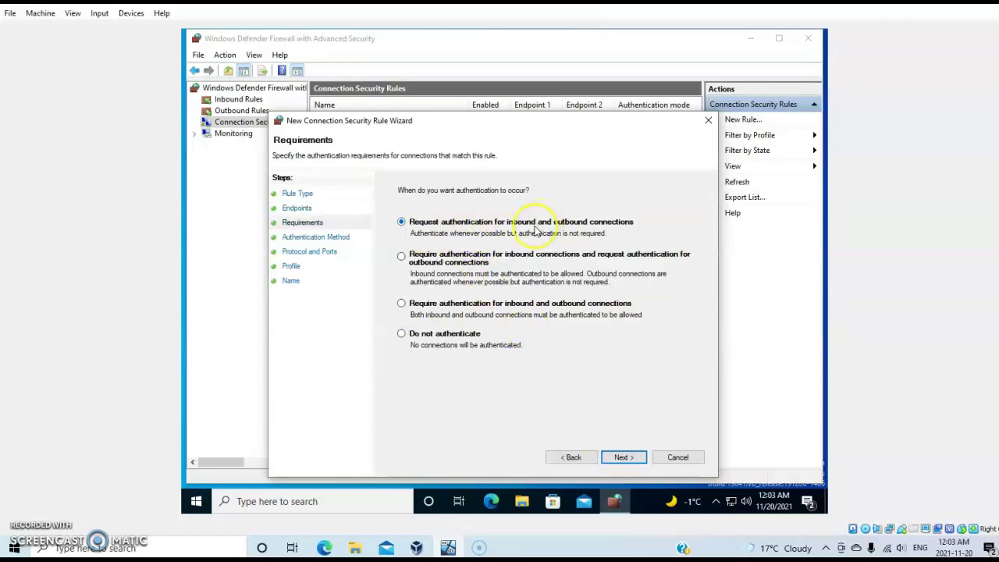
click(401, 334)
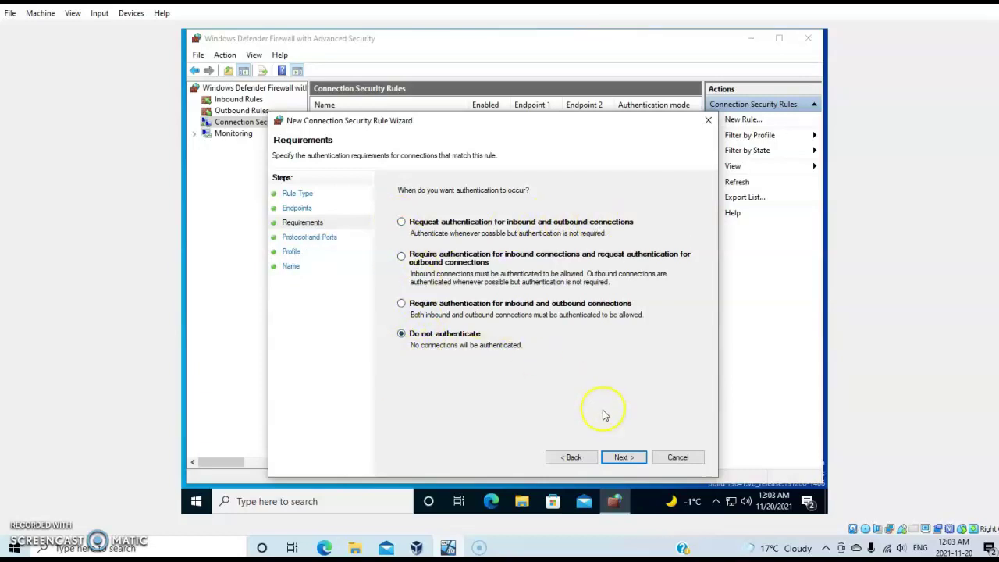
click(620, 456)
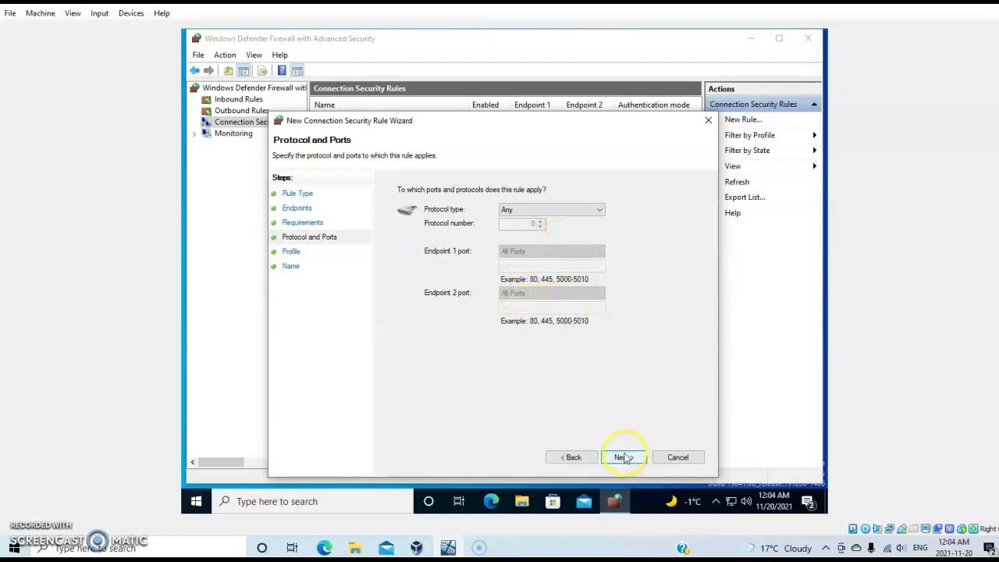
Step: Keep protocol Any, apply to the Domain profile only, and finish the rule named rules2
click(622, 460)
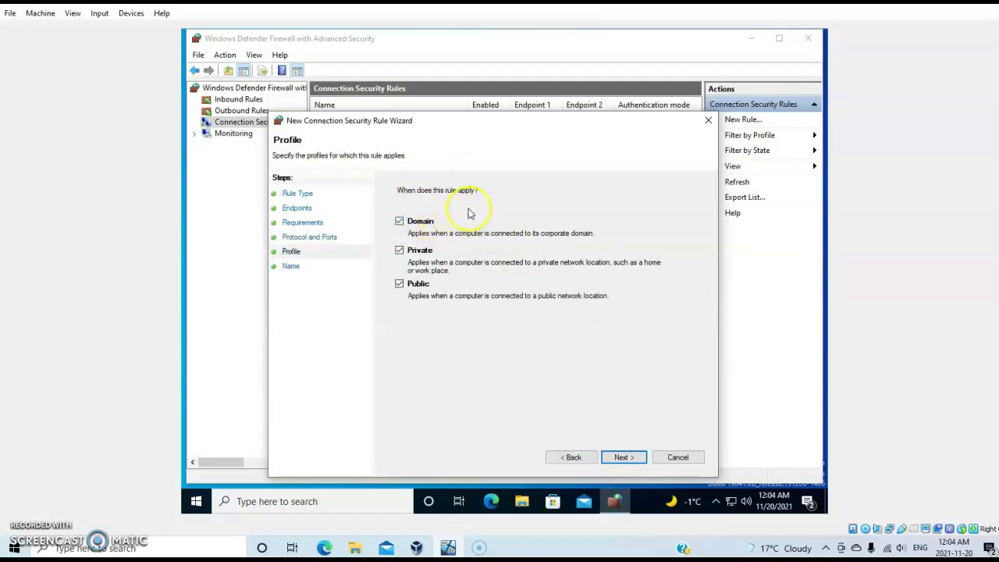
click(400, 286)
click(400, 251)
click(621, 457)
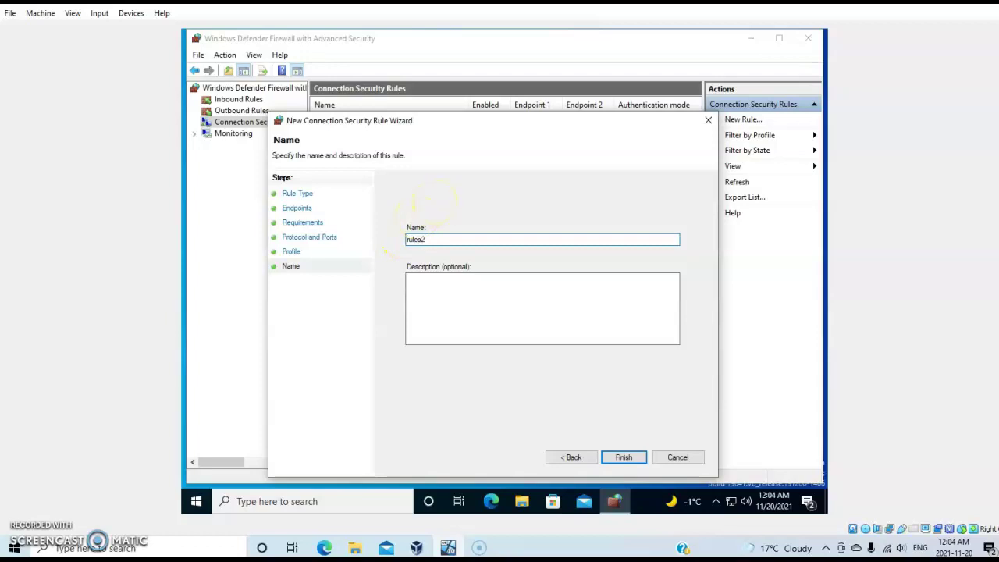
click(623, 459)
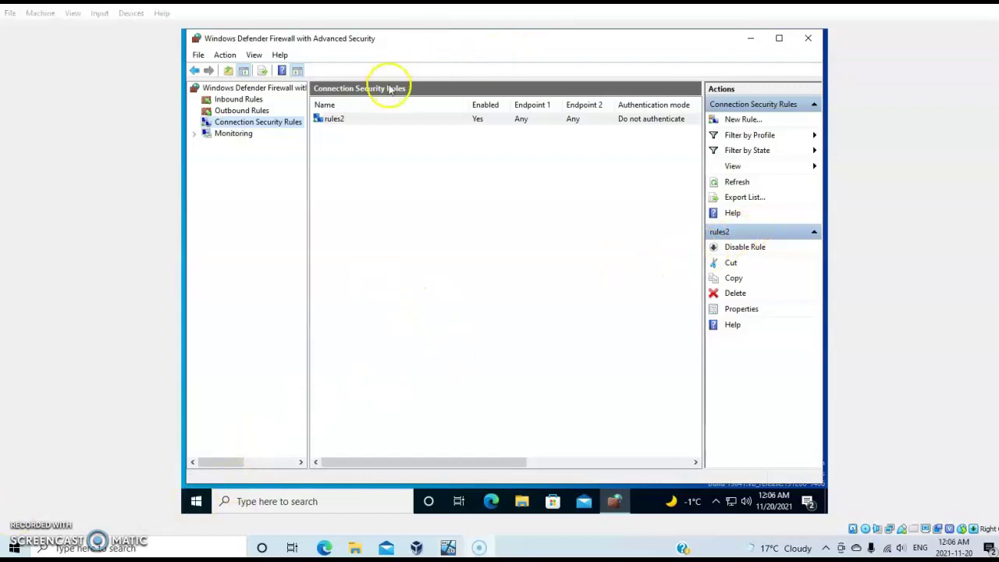
Step: Open the Properties dialog of the rules2 rule from the list
double_click(343, 123)
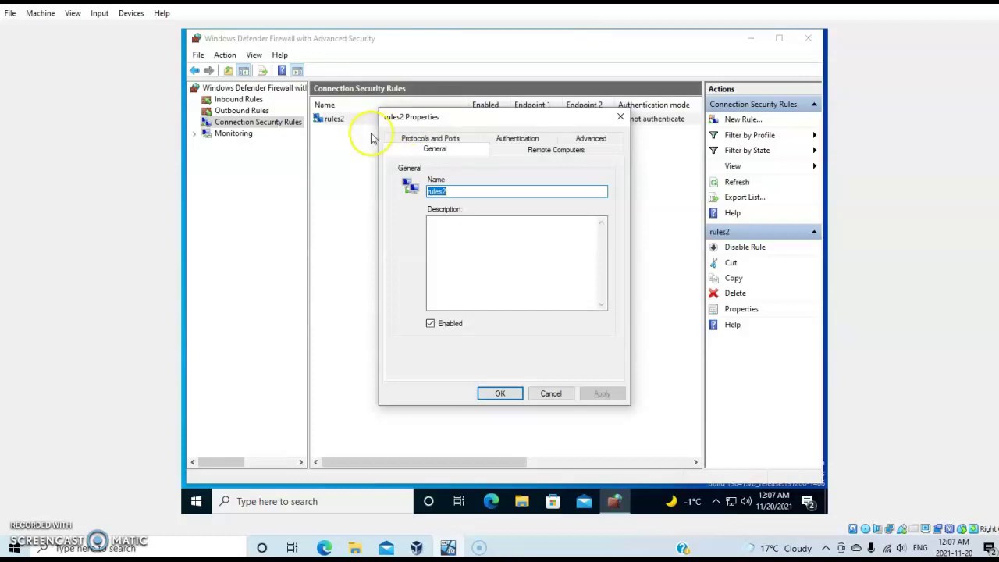
Step: Close the rules2 Properties dialog
click(621, 117)
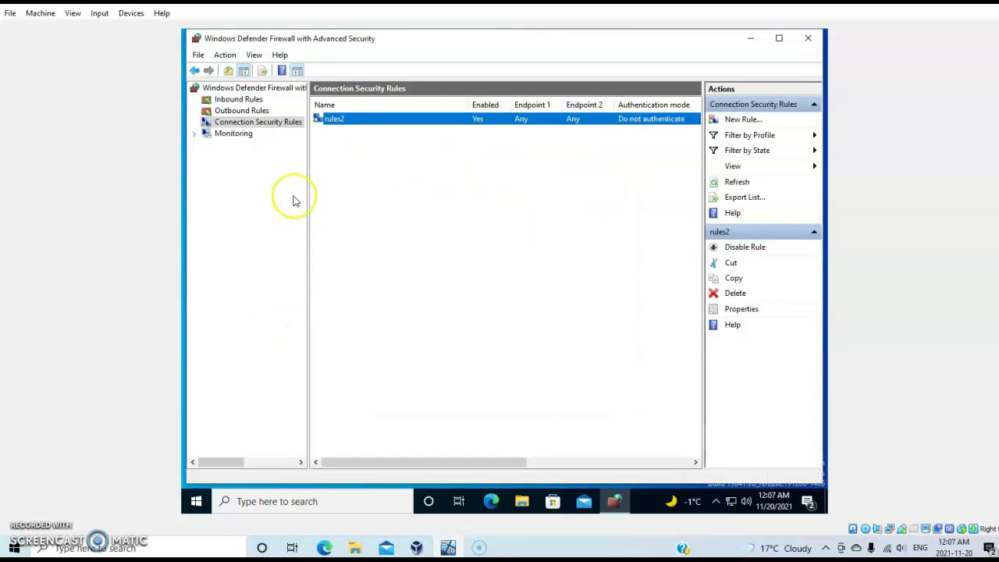